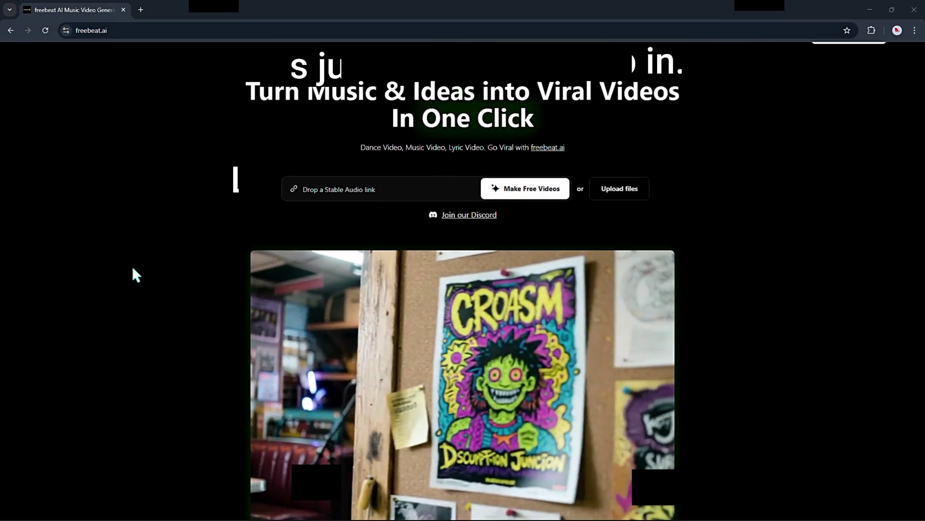
# From the freebeat.ai homepage Login, choose Continue with Google to sign in
pyautogui.scroll(-2, 132, 265)
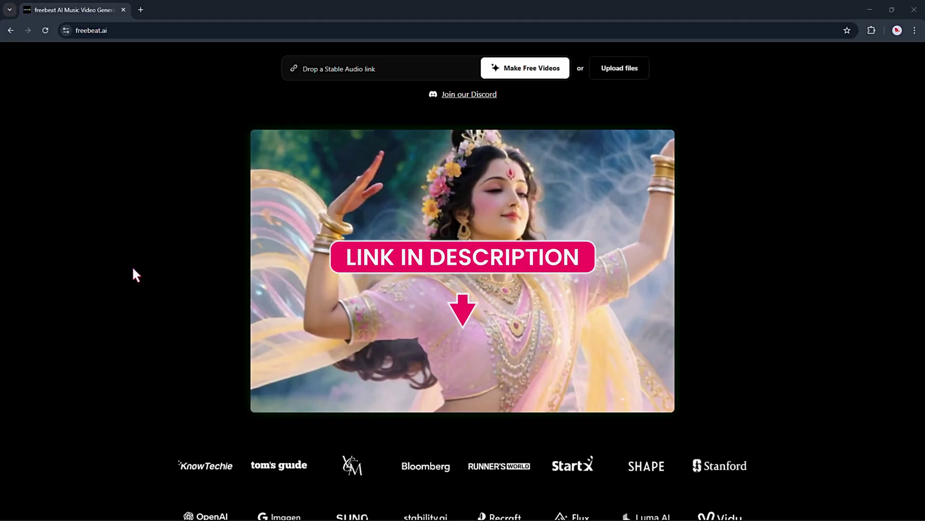
pyautogui.scroll(3, 132, 266)
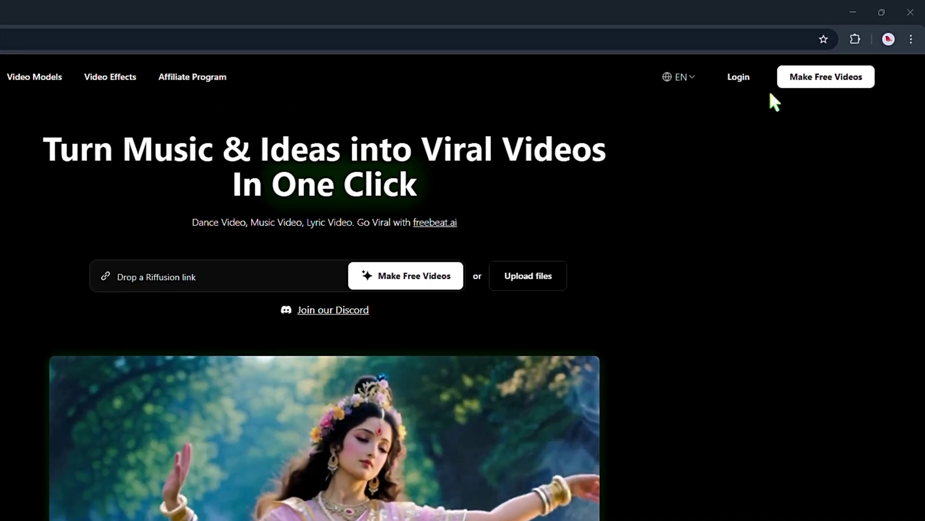
pyautogui.click(782, 61)
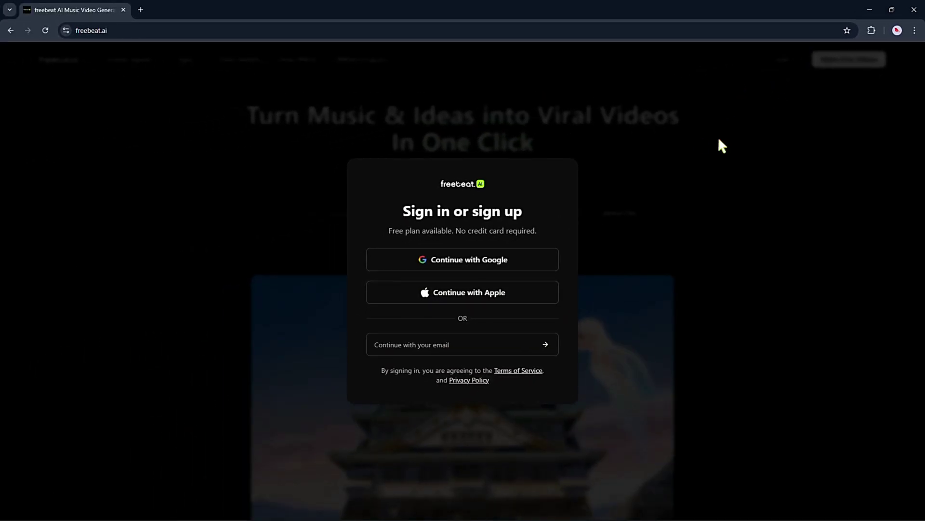
pyautogui.click(383, 325)
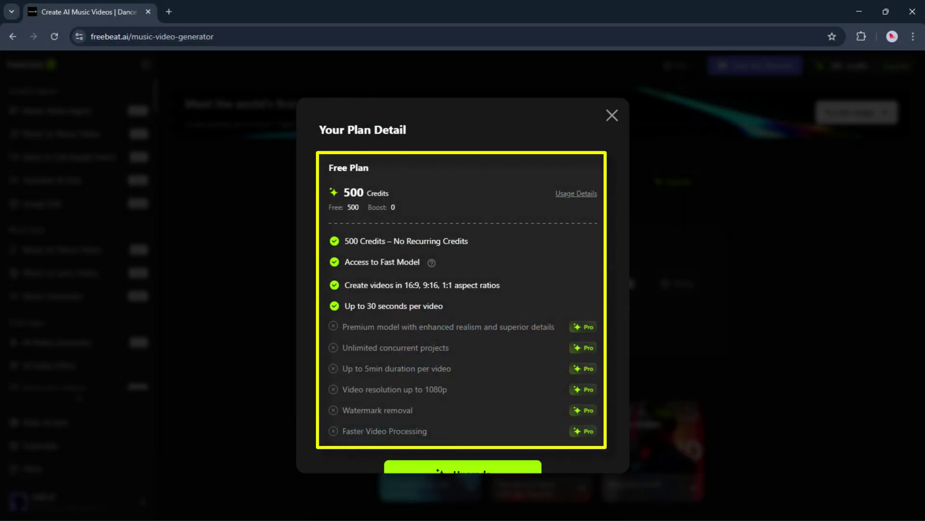
# Close the Your Plan Detail popup with Escape
pyautogui.press('Escape')
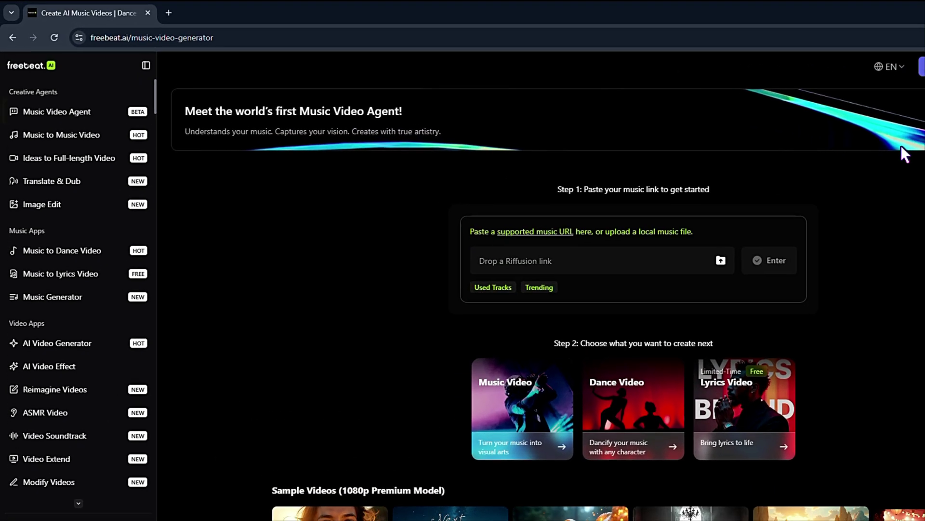
# Open Music Video Agent, preview Music Cover Video and Video to Music, then return to Music Video
pyautogui.click(39, 116)
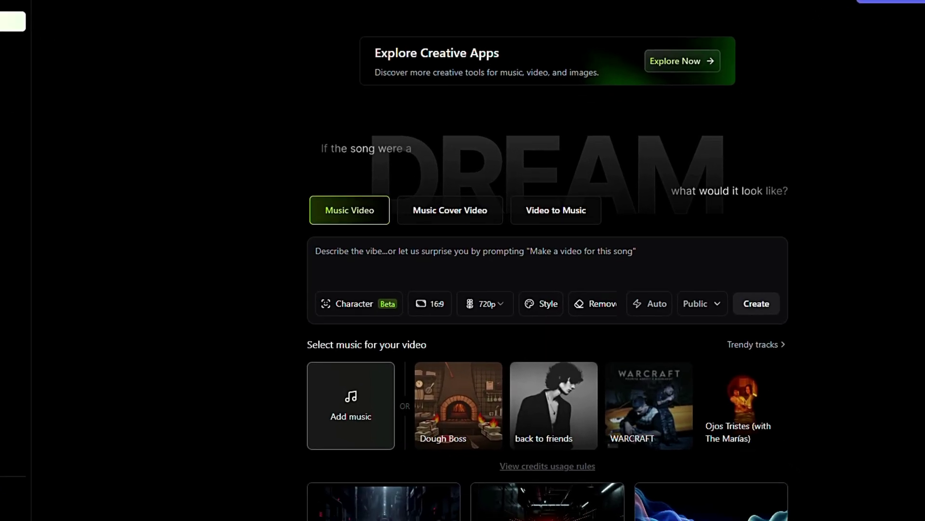
pyautogui.click(453, 216)
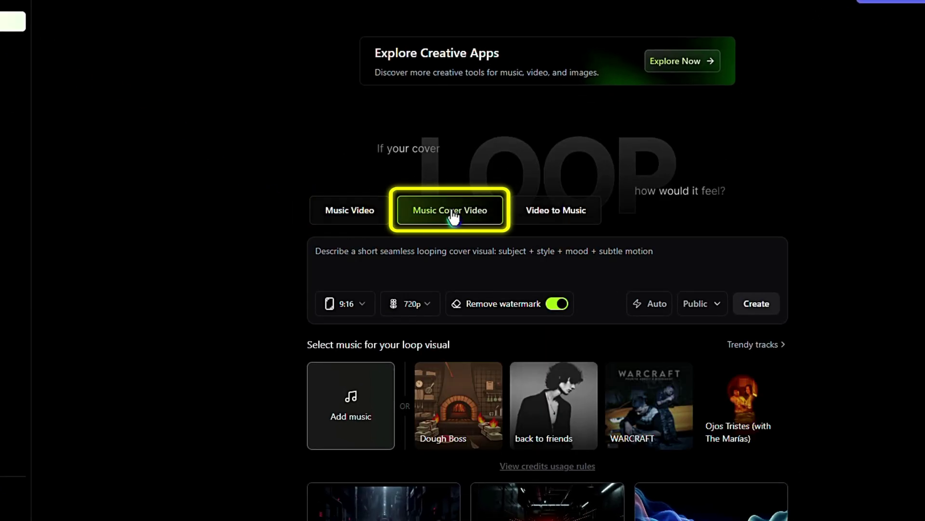
pyautogui.click(550, 215)
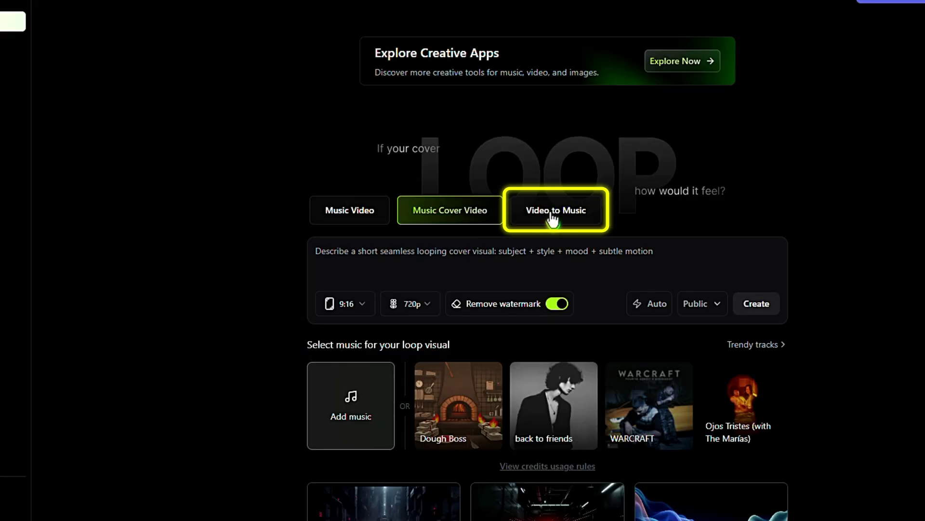
pyautogui.click(575, 221)
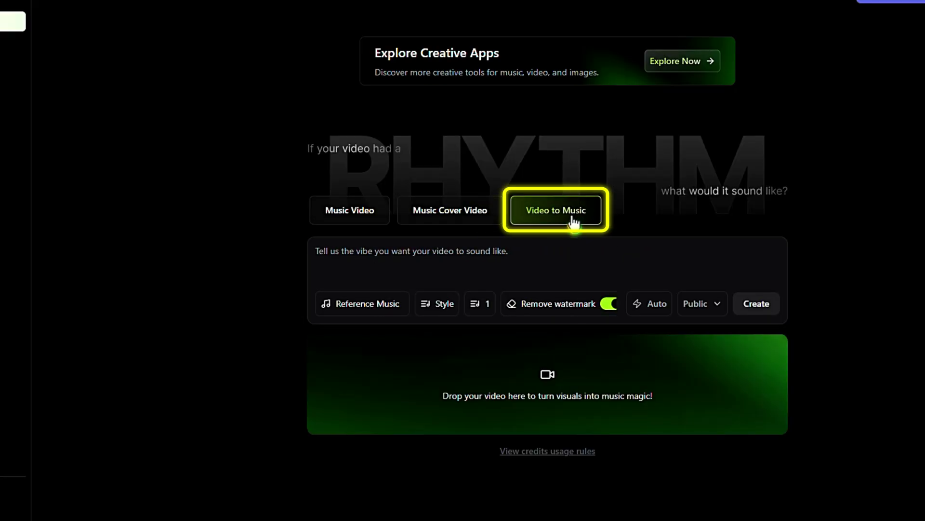
pyautogui.click(372, 216)
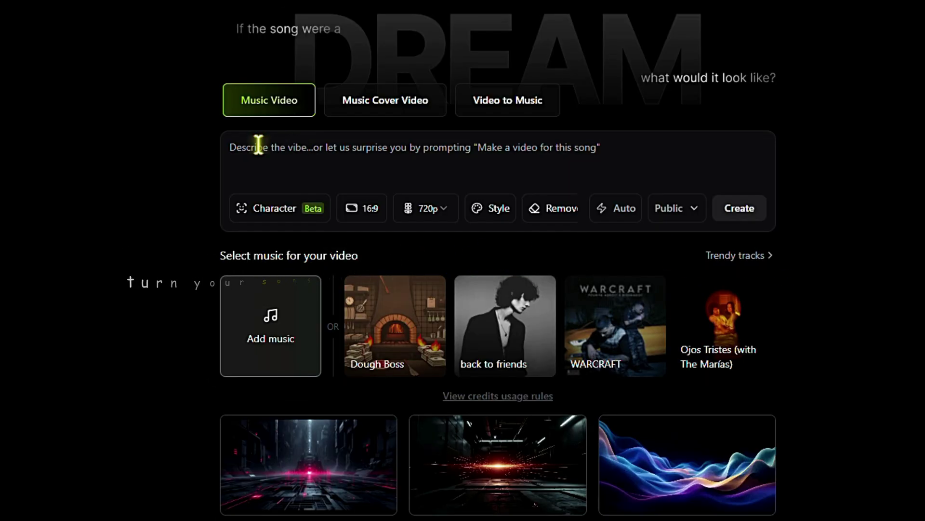
# Enter 'Neon Pulse' as the vibe prompt and bring up the Add music menu
pyautogui.click(273, 152)
pyautogui.scroll(-2, 178, 103)
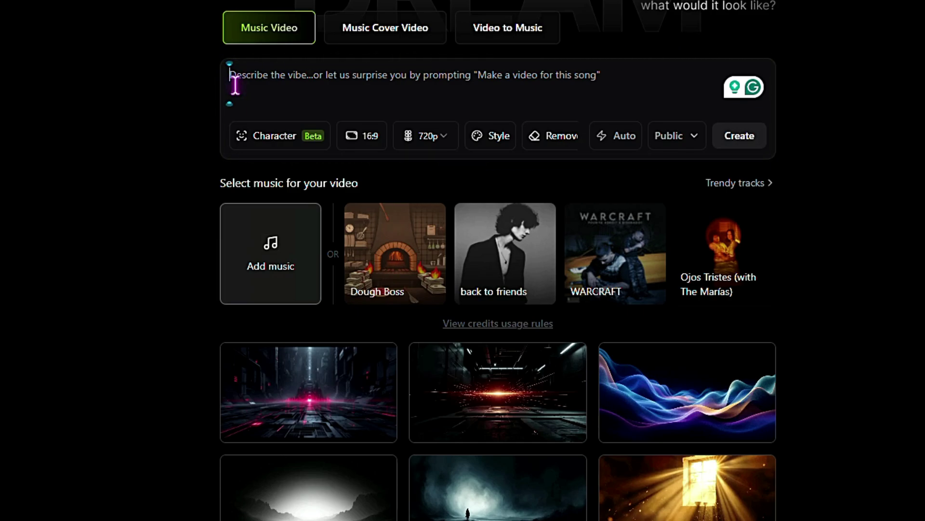
pyautogui.write('Neon Pulse')
pyautogui.scroll(2, 271, 328)
pyautogui.click(272, 328)
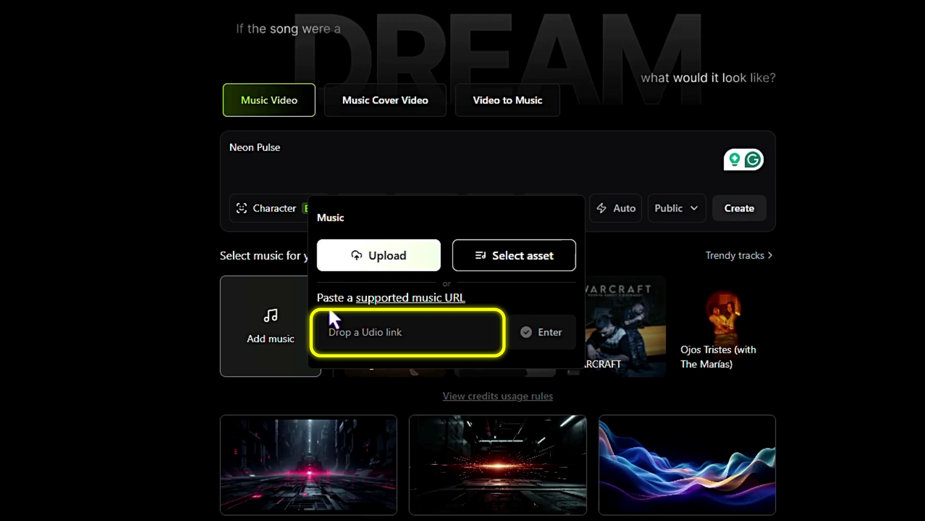
# Copy the Neon Pulse song's Suno share link and paste it as plain text into freebeat's link field
pyautogui.moveTo(377, 304)
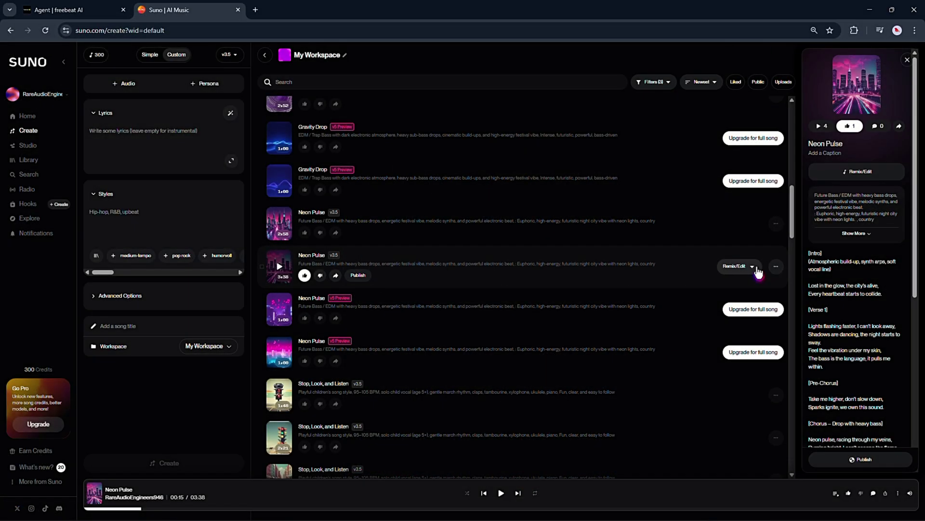
pyautogui.click(776, 268)
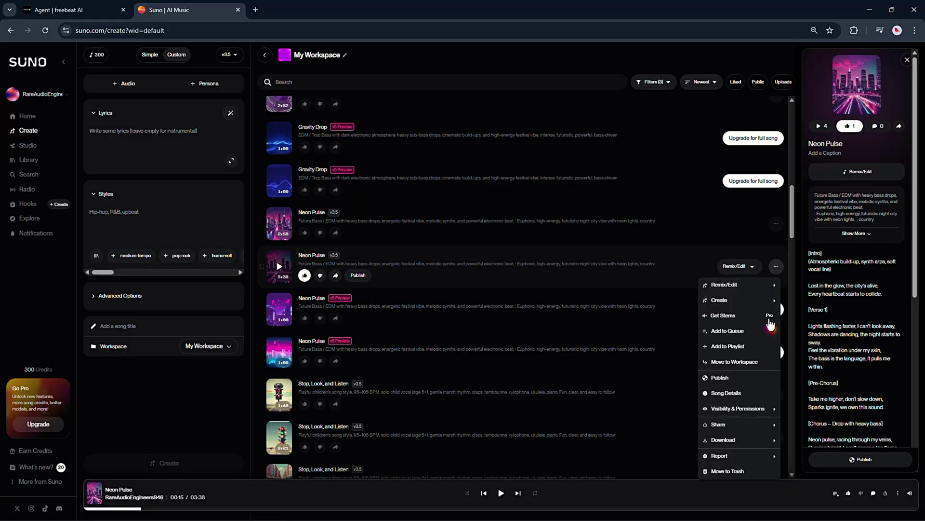
pyautogui.moveTo(767, 424)
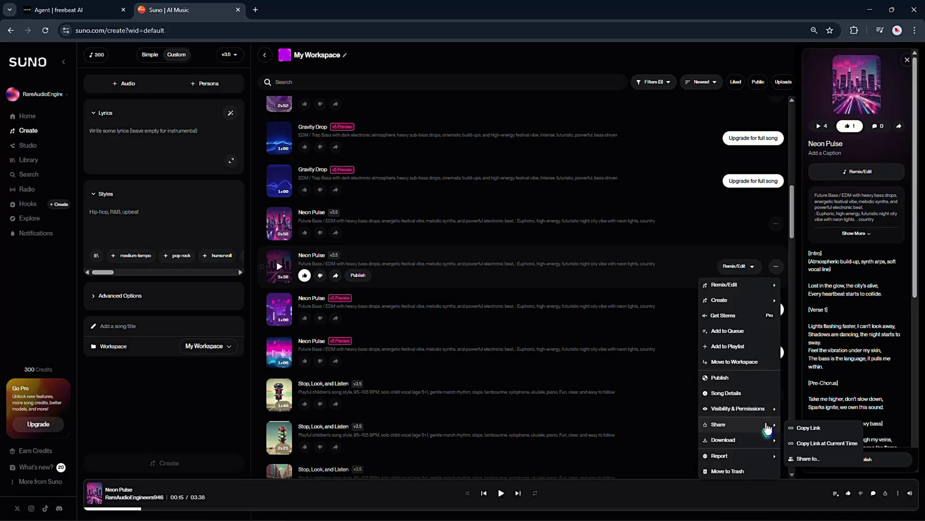
pyautogui.click(829, 429)
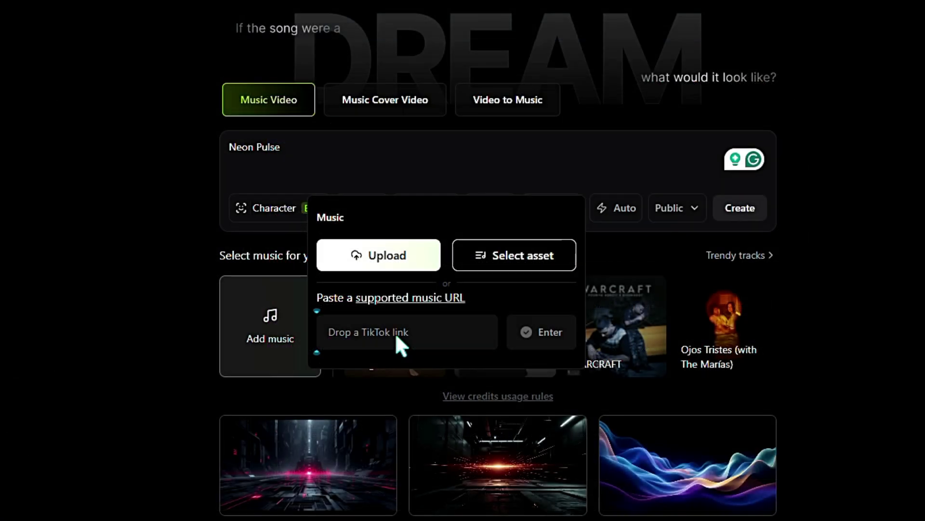
pyautogui.rightClick(395, 332)
pyautogui.click(429, 187)
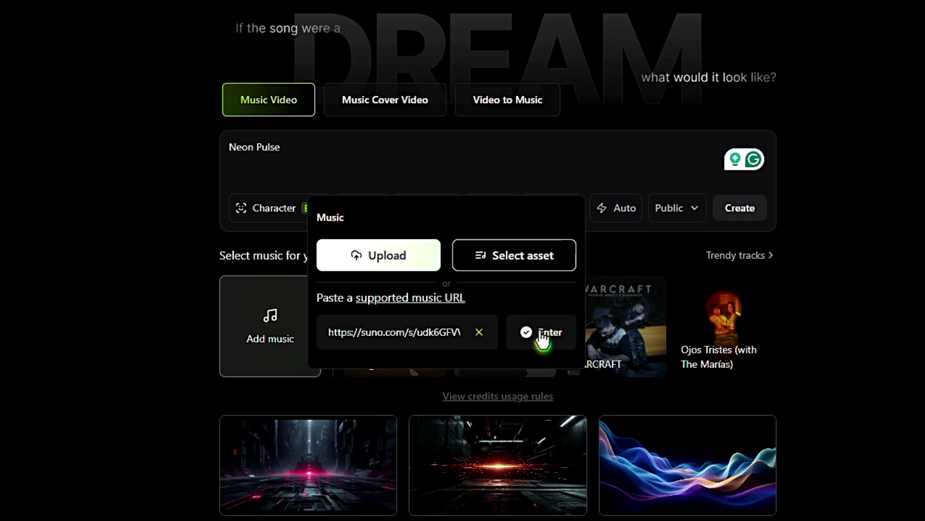
# Load the linked Neon Pulse track and extend the clip to its full 3:38 end
pyautogui.click(541, 333)
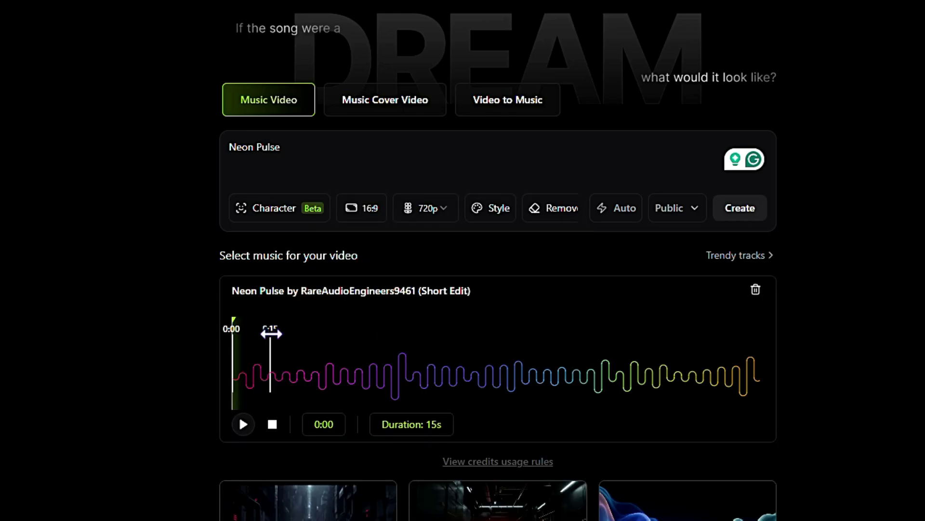
pyautogui.moveTo(271, 351); pyautogui.dragTo(347, 362)
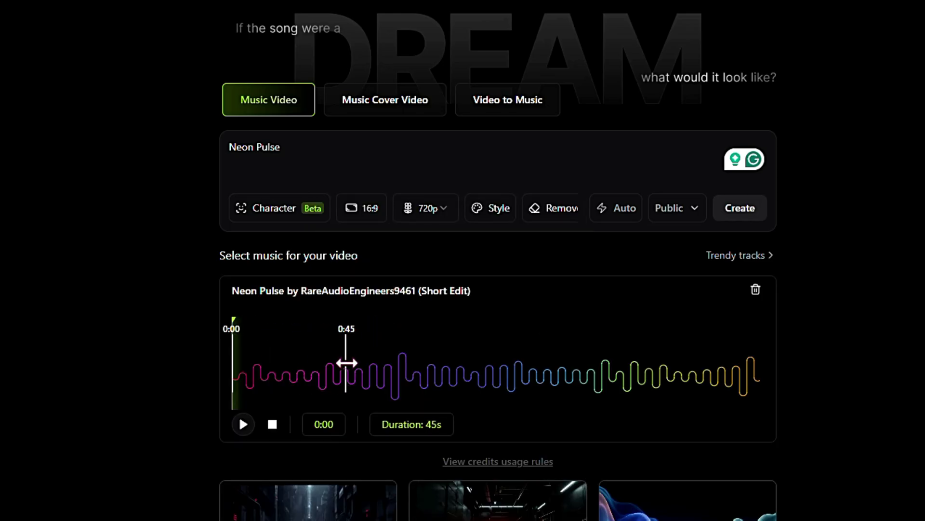
pyautogui.moveTo(473, 376)
pyautogui.mouseDown()
pyautogui.moveTo(739, 429)
pyautogui.moveTo(766, 367)
pyautogui.mouseUp()
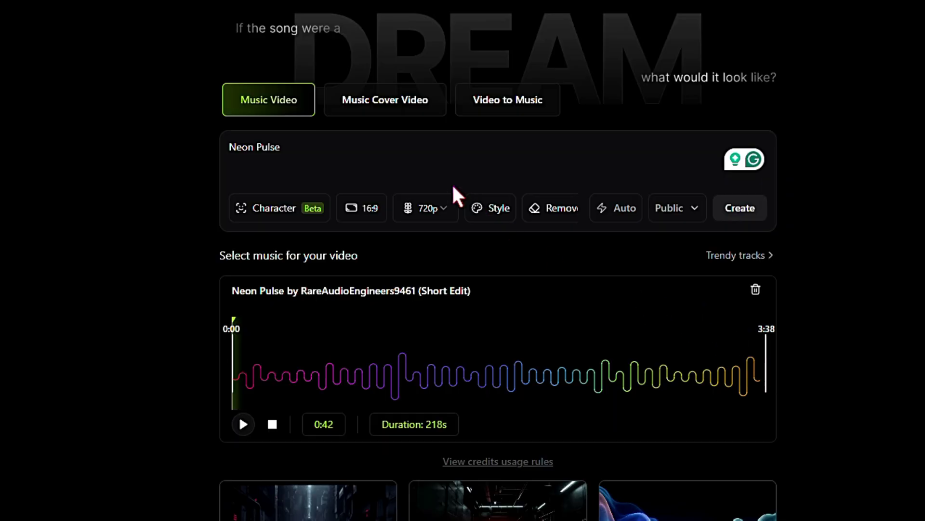
# Set the video resolution to 1080p and browse the styles without picking one
pyautogui.click(375, 222)
pyautogui.click(416, 208)
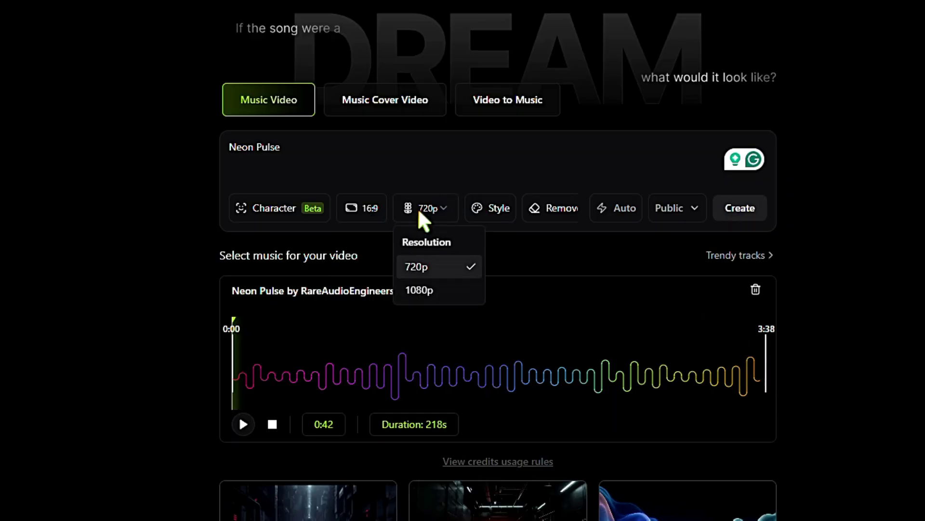
pyautogui.click(420, 290)
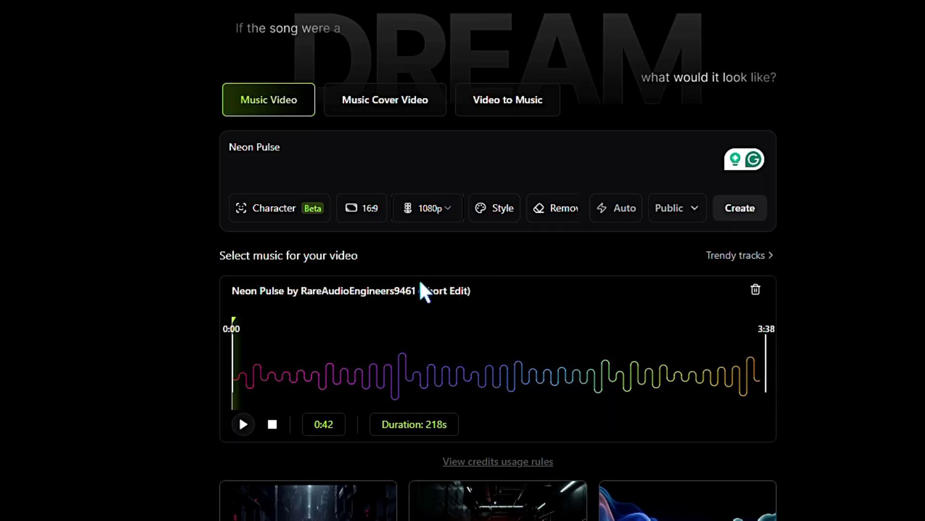
pyautogui.click(492, 208)
pyautogui.scroll(-4, 471, 499)
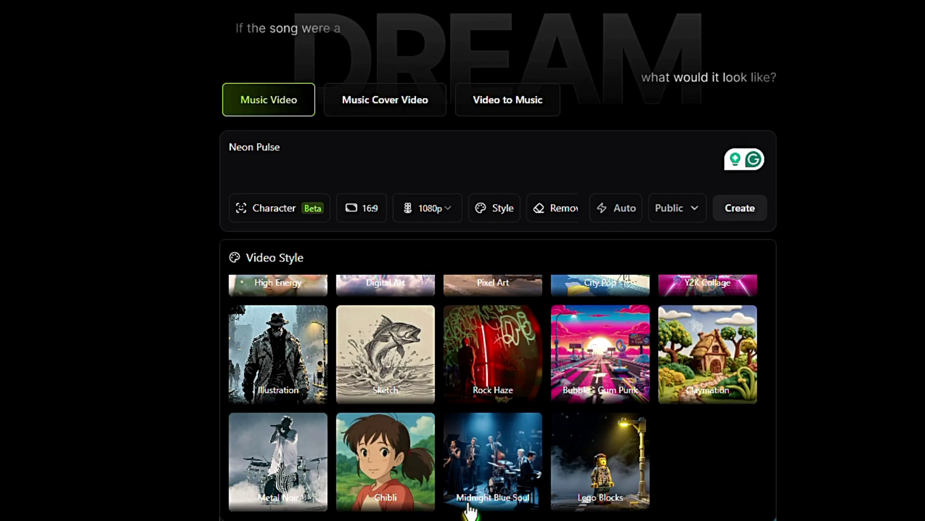
pyautogui.scroll(4, 470, 507)
pyautogui.click(491, 211)
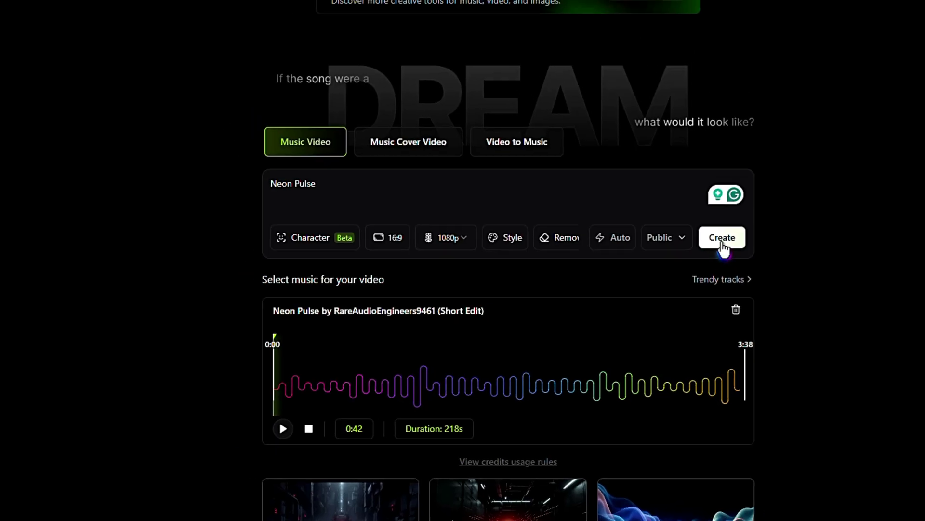
# Start generating the Neon Pulse video and review the analysis-completed message and concepts heading
pyautogui.click(723, 236)
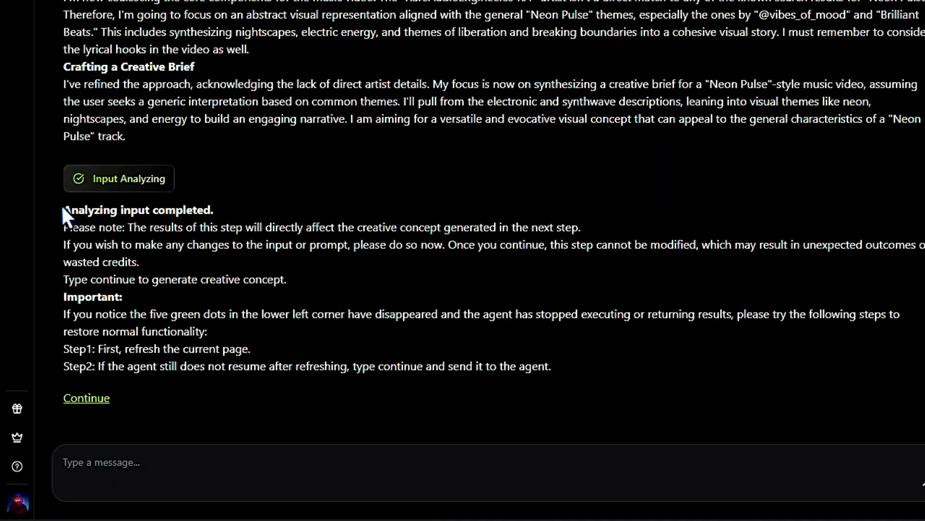
pyautogui.moveTo(62, 208); pyautogui.dragTo(250, 212)
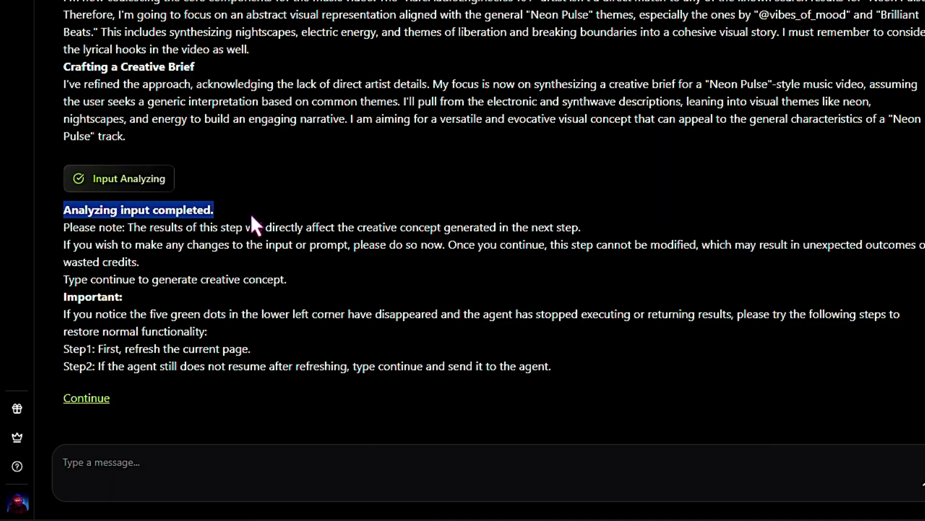
pyautogui.click(250, 212)
pyautogui.scroll(6, 667, 72)
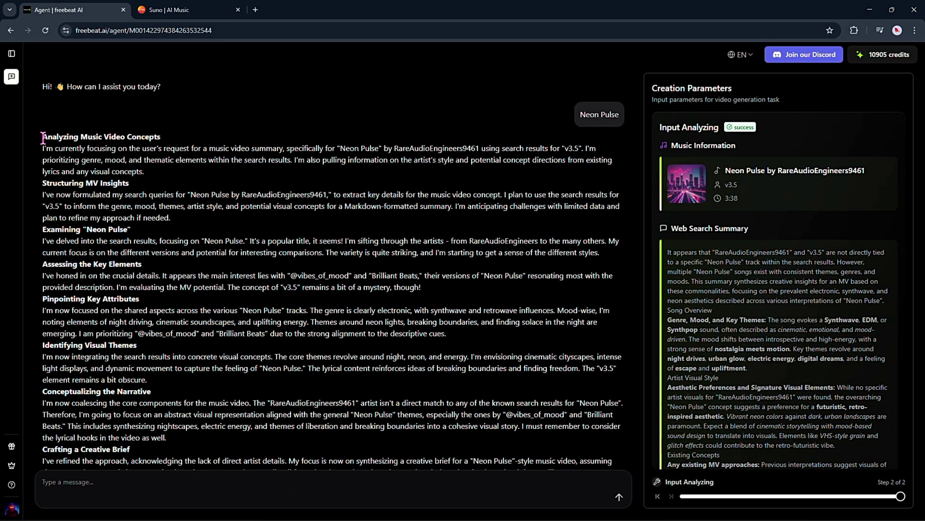
pyautogui.moveTo(46, 84); pyautogui.dragTo(201, 88)
pyautogui.click(200, 91)
# Read through the web search summary's genre line and the agent's analysis
pyautogui.scroll(-2, 751, 277)
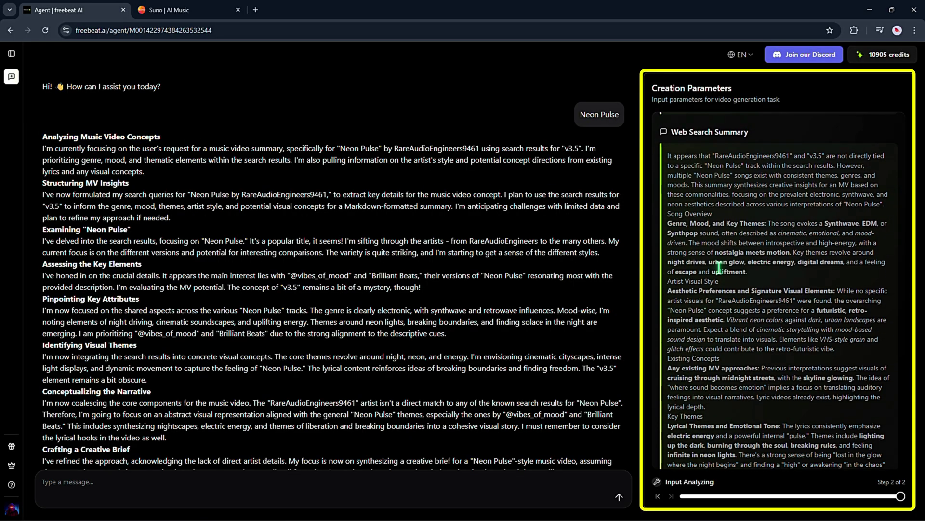
pyautogui.moveTo(670, 225); pyautogui.dragTo(830, 225)
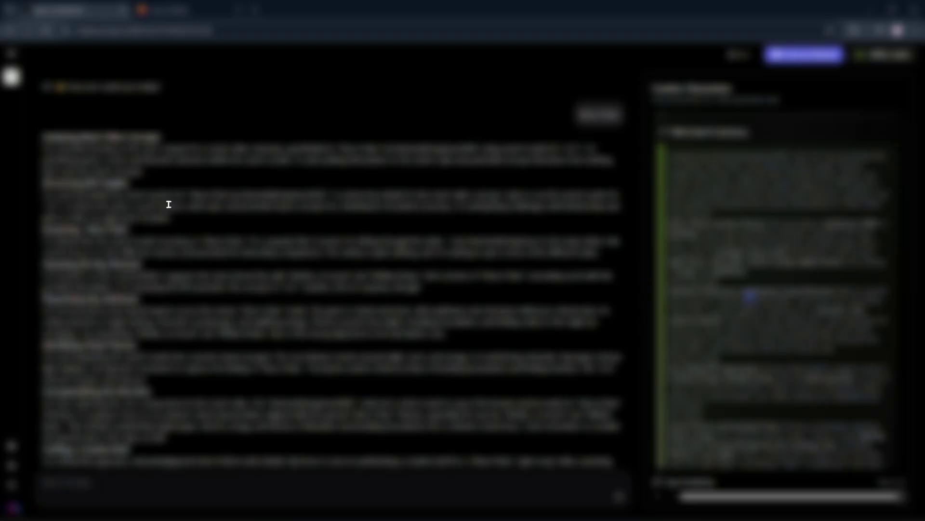
pyautogui.scroll(-5, 723, 368)
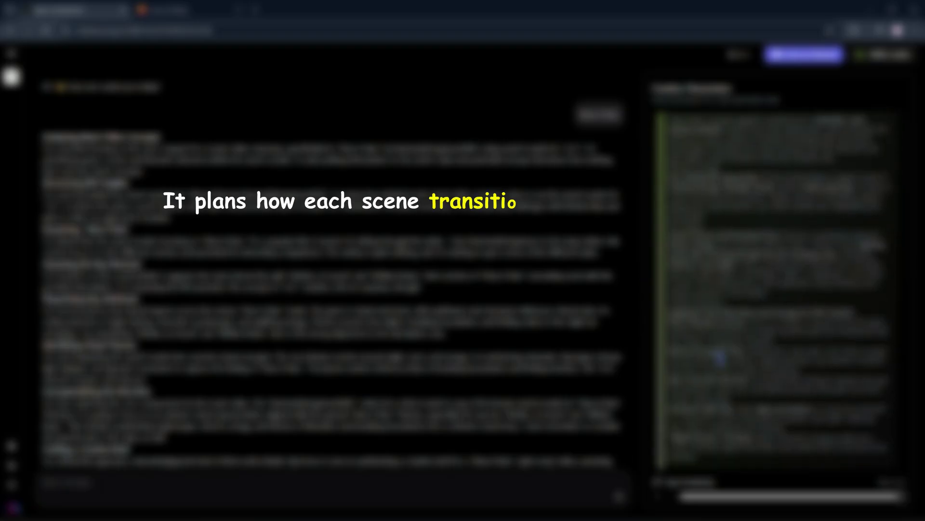
pyautogui.scroll(-5, 532, 365)
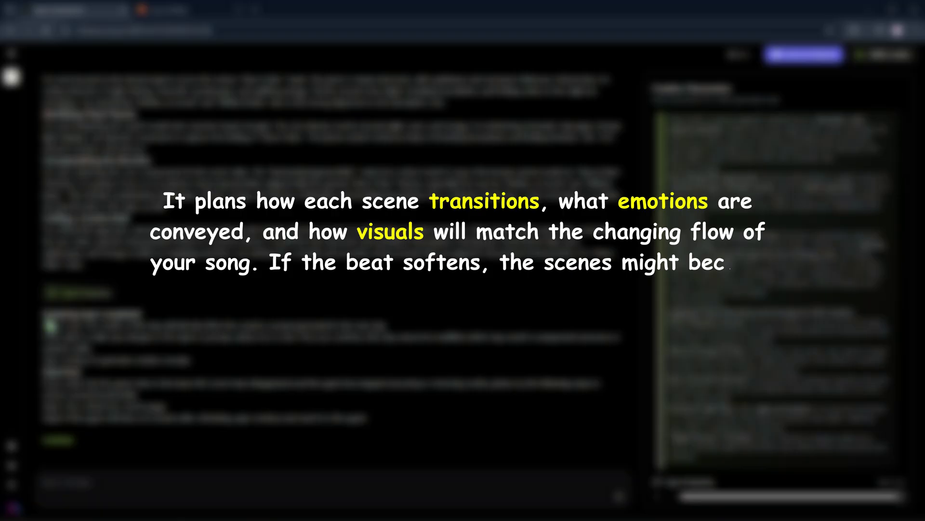
pyautogui.moveTo(46, 318); pyautogui.dragTo(169, 324)
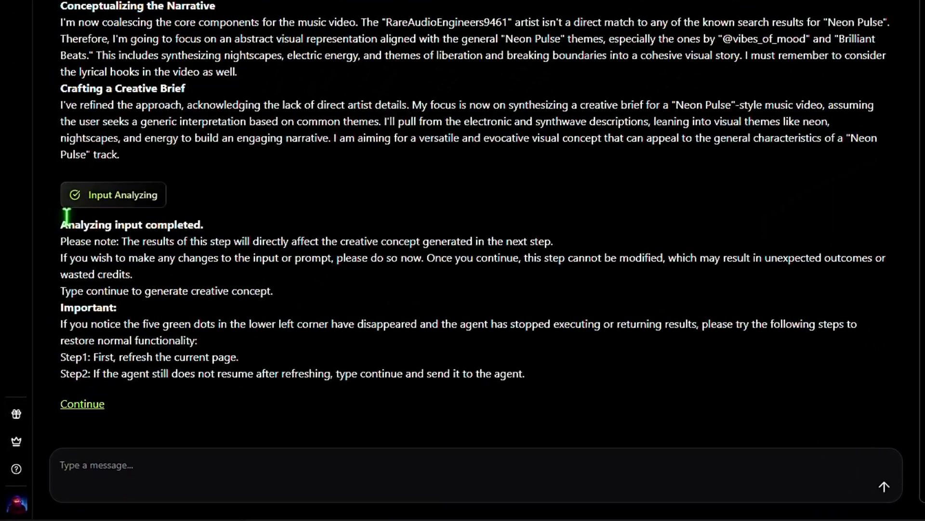
# Continue past 'Analyzing input completed.' to produce the creative concept's song segment breakdown
pyautogui.moveTo(61, 223); pyautogui.dragTo(234, 230)
pyautogui.click(250, 212)
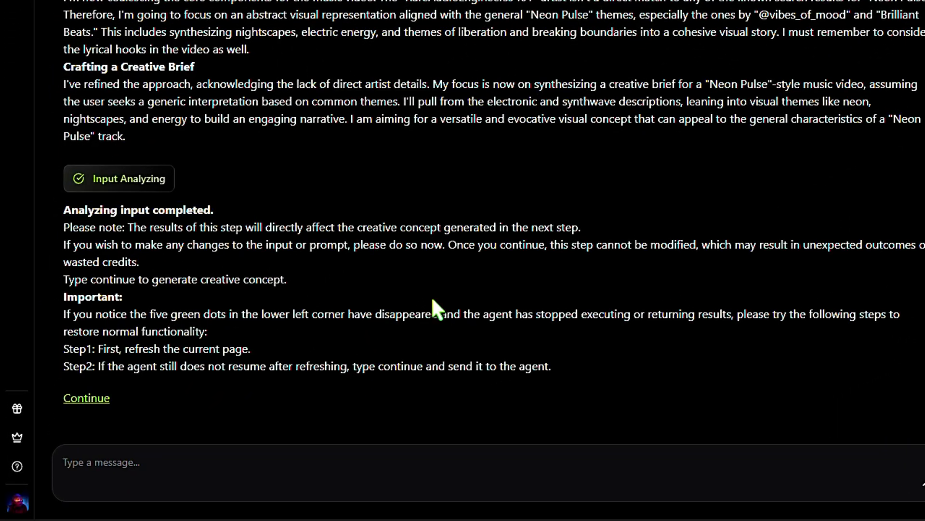
pyautogui.click(87, 398)
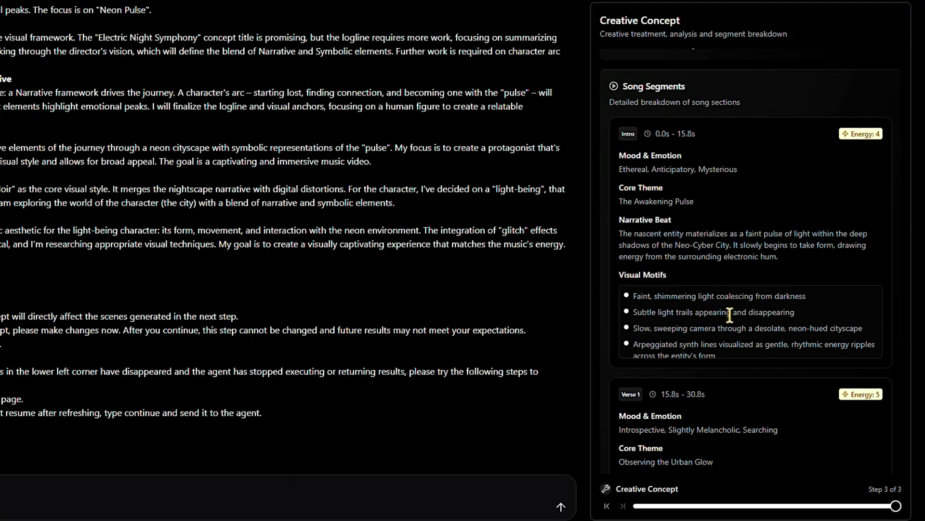
pyautogui.scroll(-1, 738, 313)
pyautogui.scroll(-1, 741, 313)
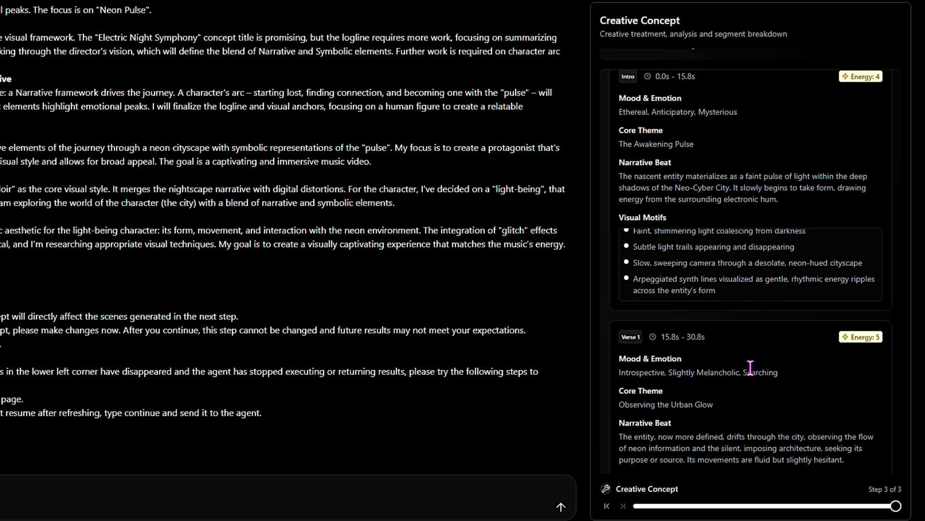
pyautogui.scroll(-5, 750, 368)
pyautogui.scroll(-3, 750, 367)
pyautogui.scroll(-2, 751, 368)
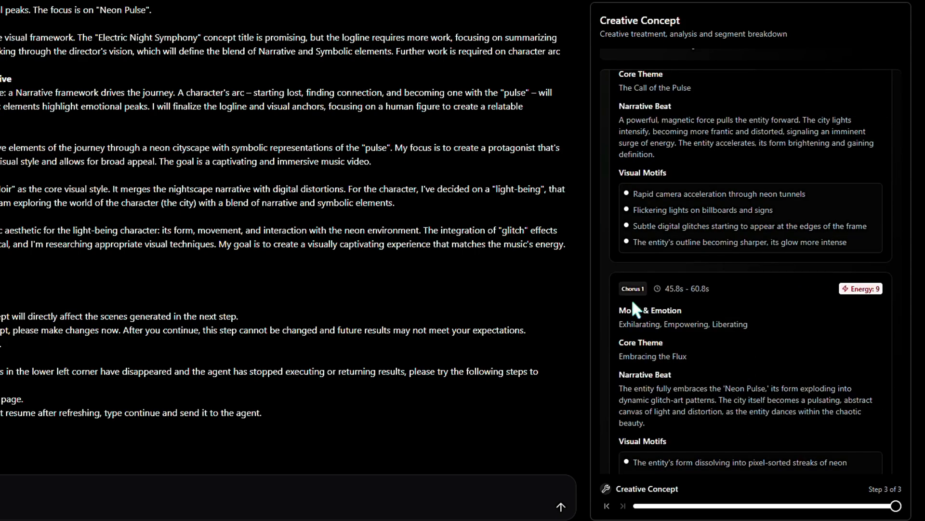
pyautogui.scroll(-15, 768, 348)
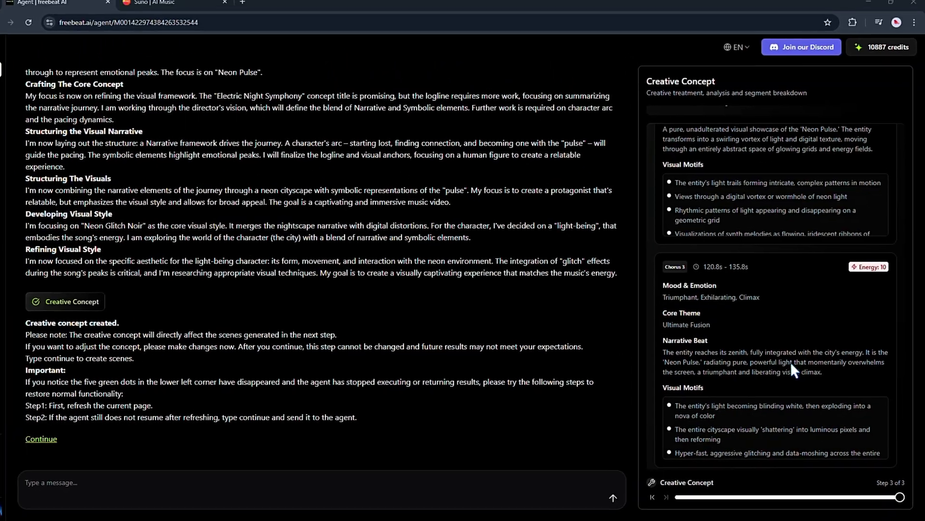
pyautogui.scroll(-10, 774, 360)
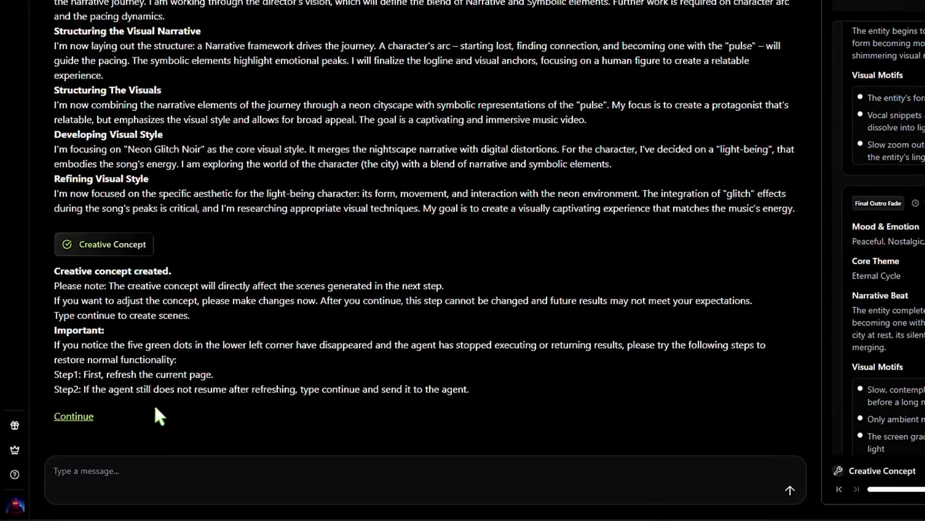
# Generate all 92 scene images, then view and close Scene #1's image and prompt
pyautogui.click(57, 440)
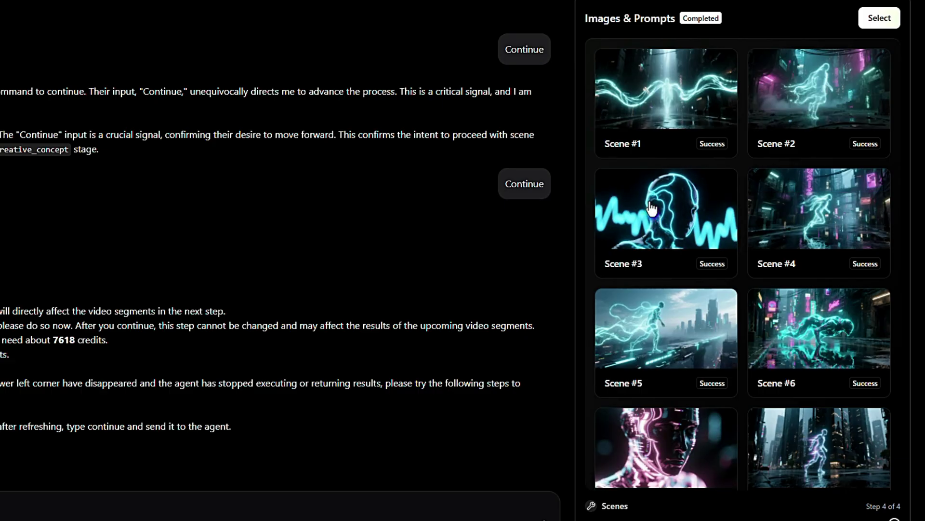
pyautogui.click(660, 101)
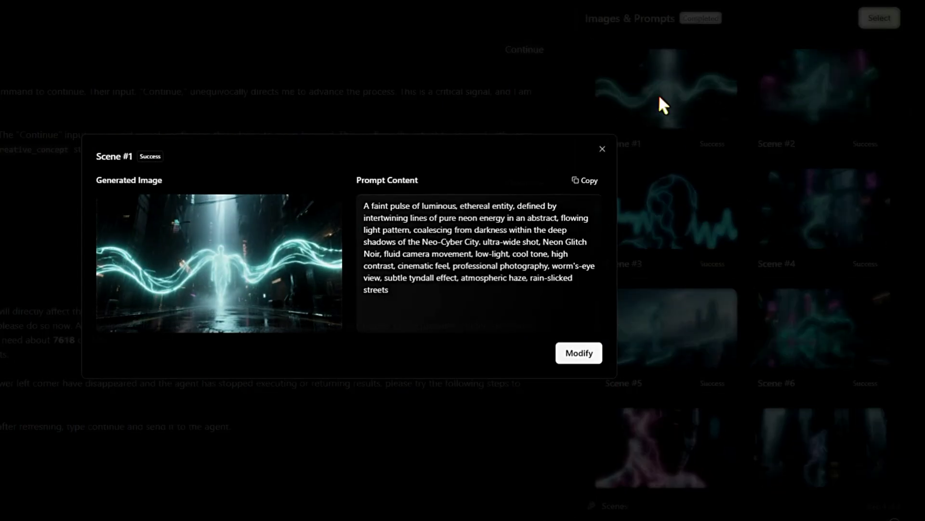
pyautogui.moveTo(131, 307)
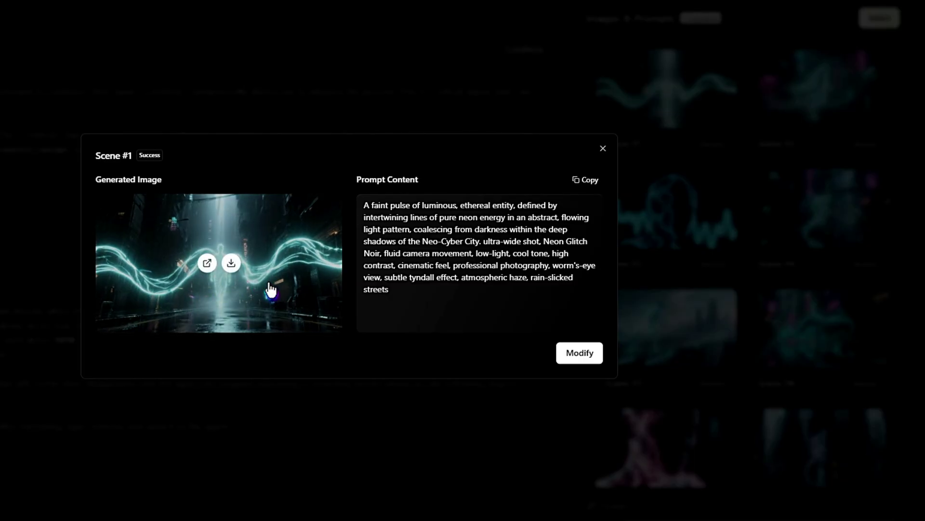
pyautogui.click(602, 148)
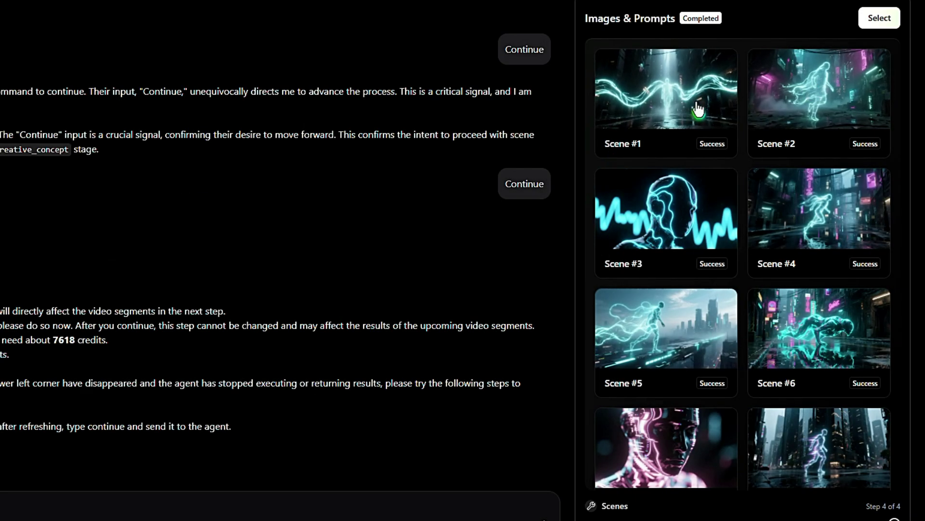
pyautogui.click(677, 118)
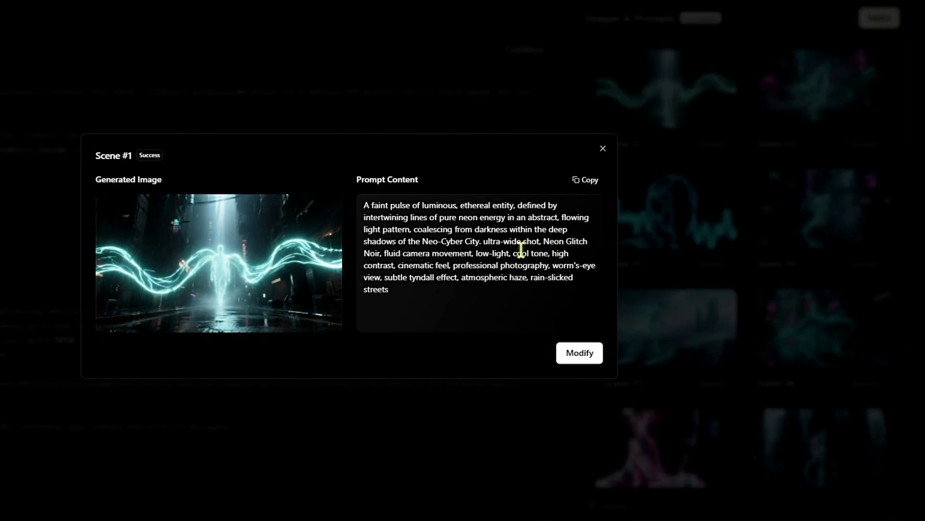
pyautogui.click(603, 148)
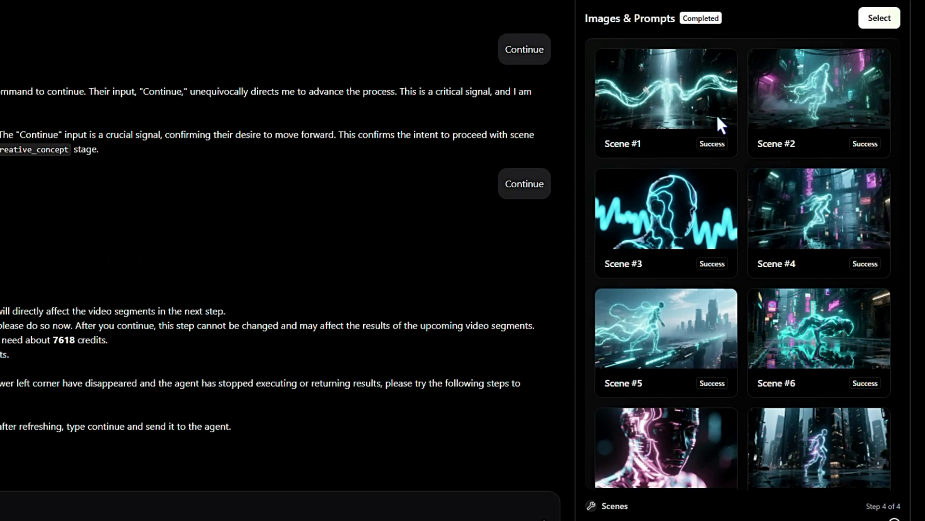
pyautogui.scroll(-6, 750, 413)
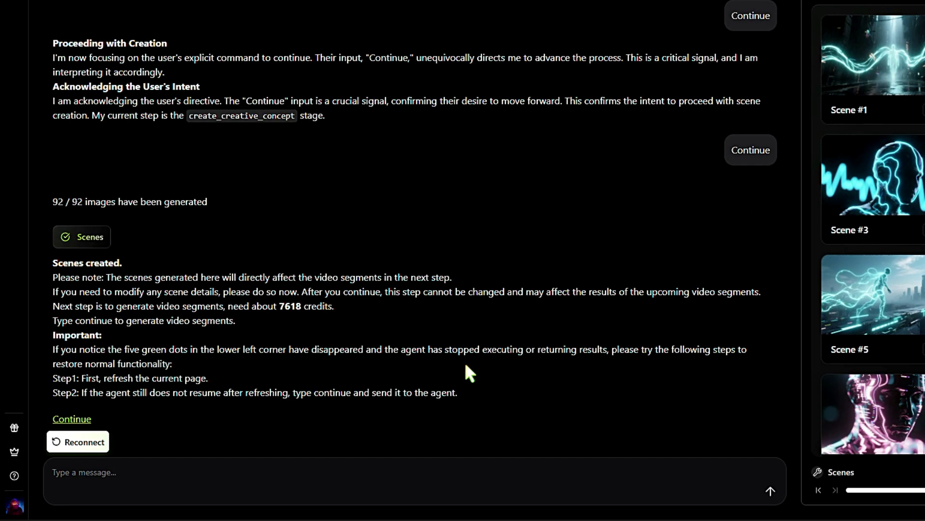
# Continue from 'Scenes created.' and scroll through the Videos & Prompts panel as segments generate
pyautogui.click(75, 420)
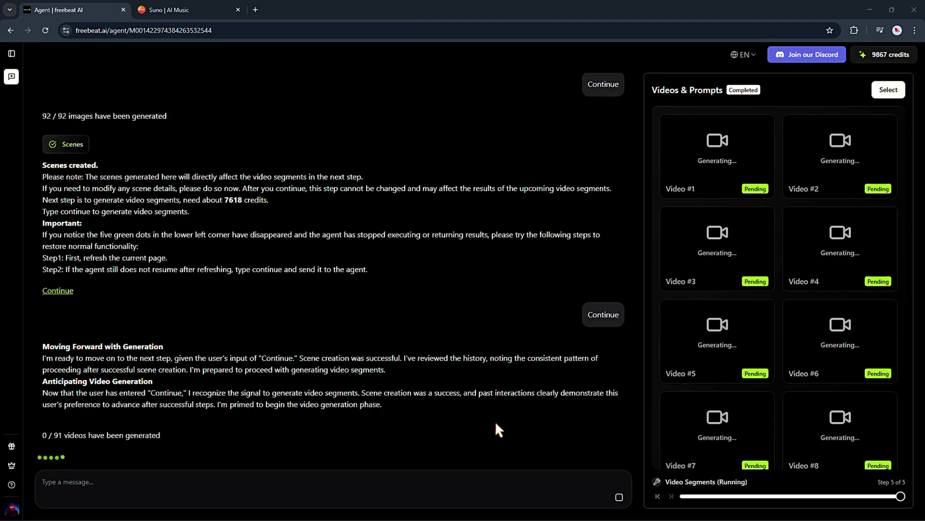
pyautogui.scroll(-4, 778, 430)
pyautogui.scroll(-10, 777, 427)
pyautogui.scroll(-7, 777, 427)
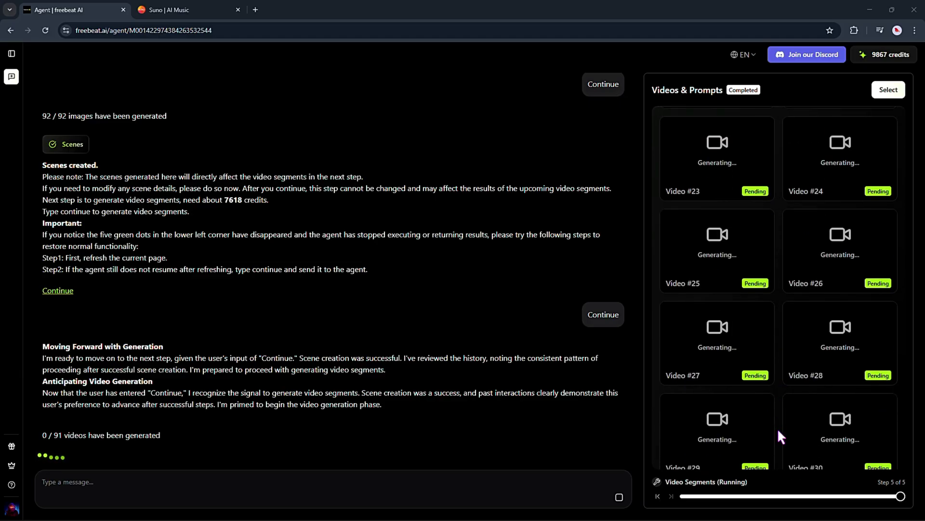
pyautogui.scroll(3, 777, 427)
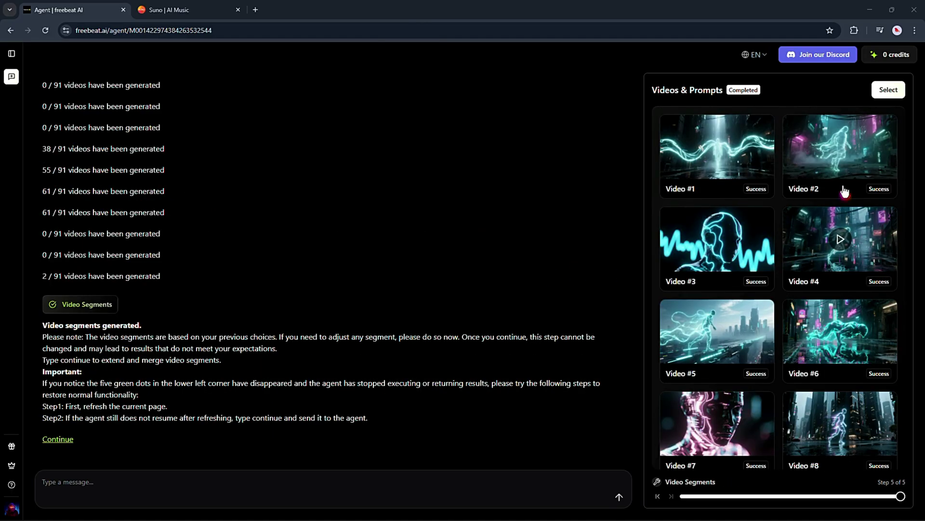
# Play and close the 3-second Video #11 clip, then continue to extending and merging the segments
pyautogui.scroll(-3, 826, 430)
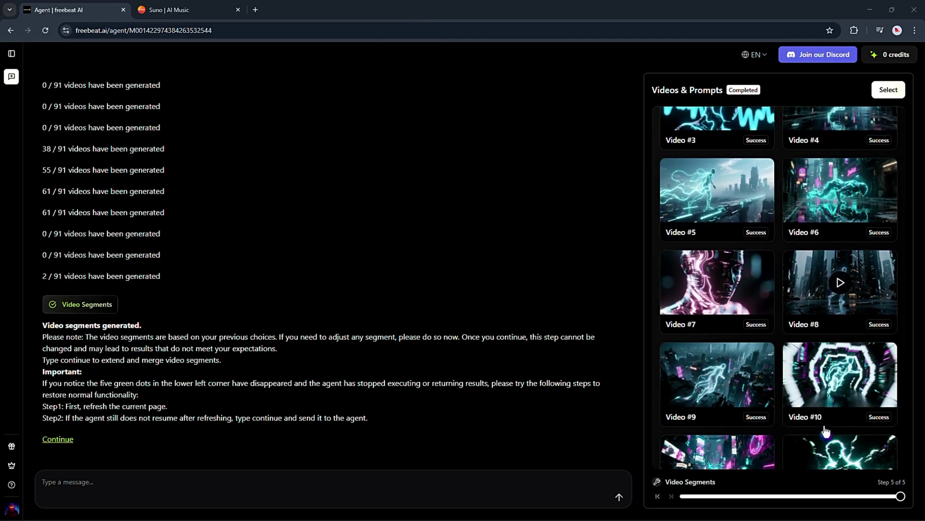
pyautogui.scroll(-4, 825, 424)
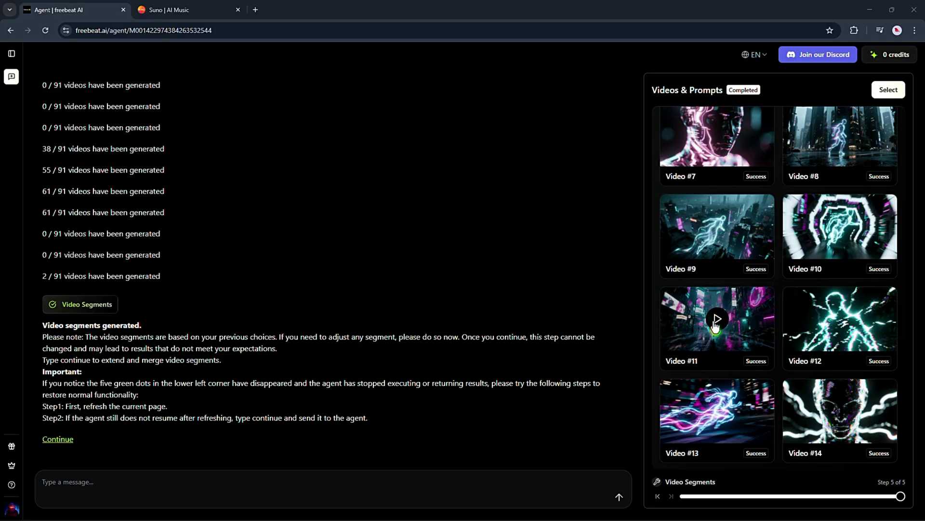
pyautogui.click(715, 322)
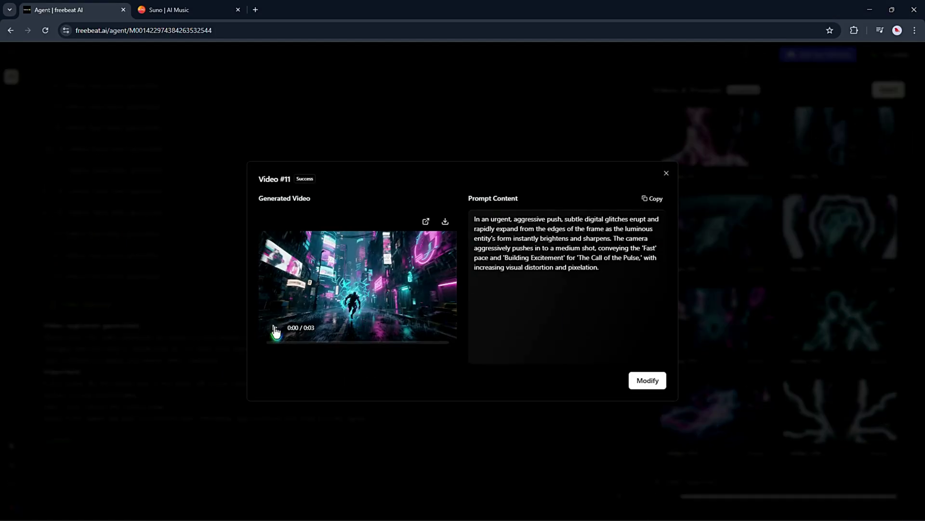
pyautogui.click(275, 327)
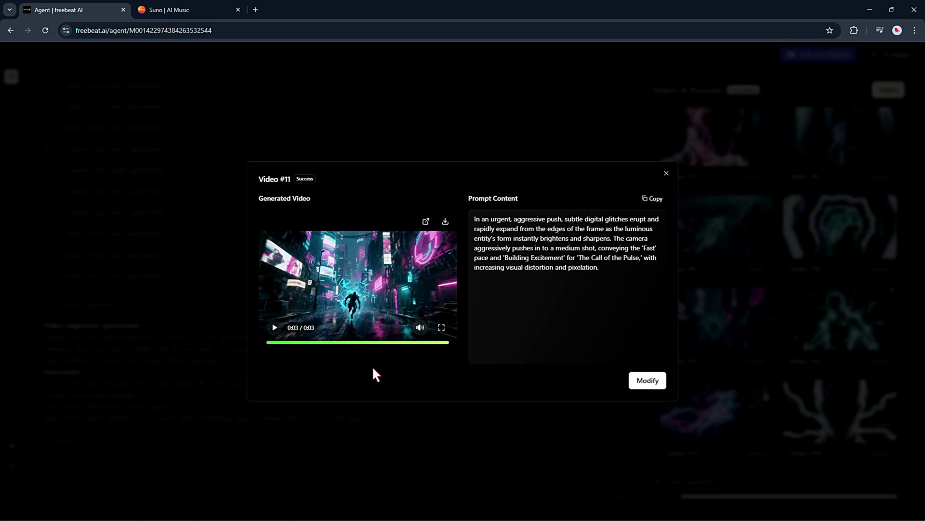
pyautogui.click(666, 173)
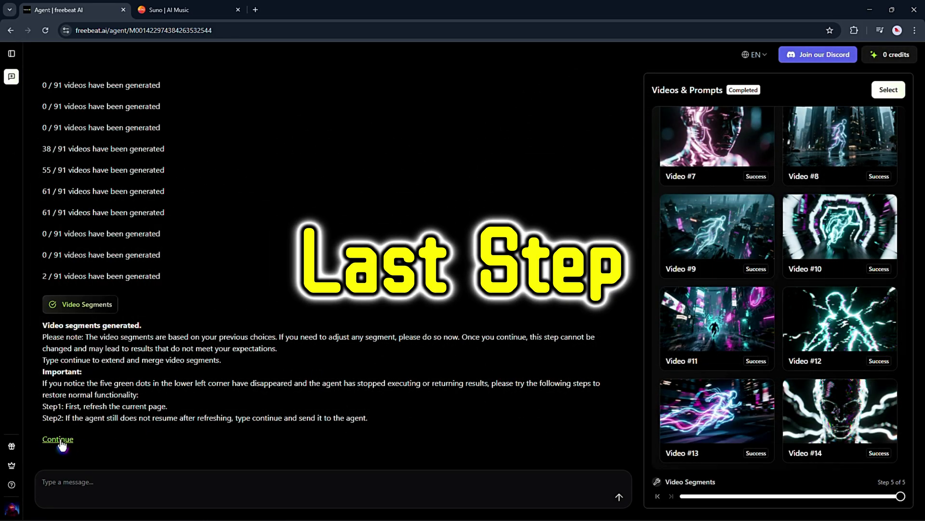
pyautogui.click(61, 440)
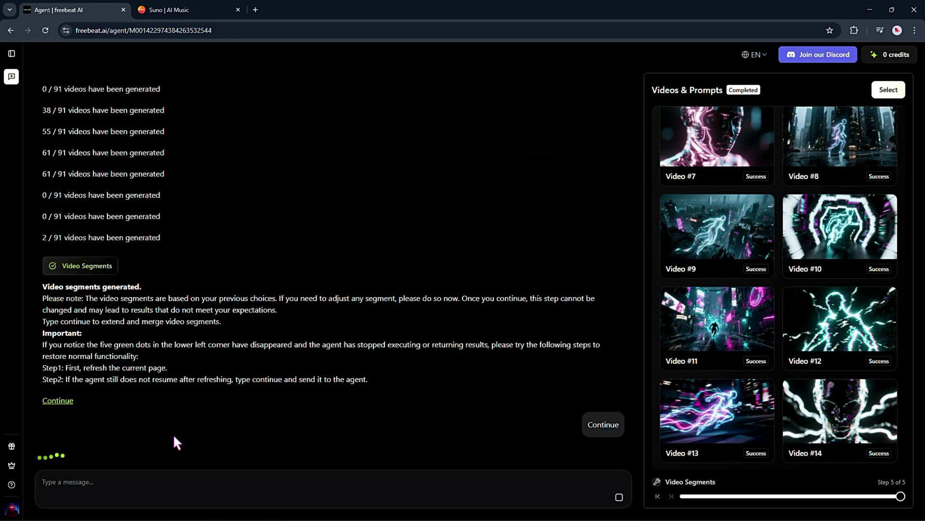